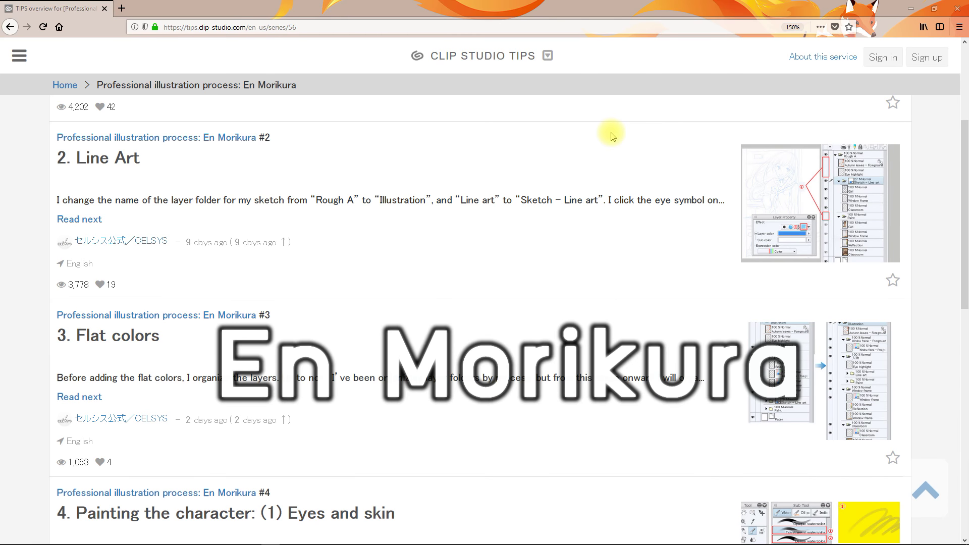
# Look through the En Morikura illustration series, open the "2. Line Art" article and read how the line art is prepared
pyautogui.scroll(-5, 612, 135)
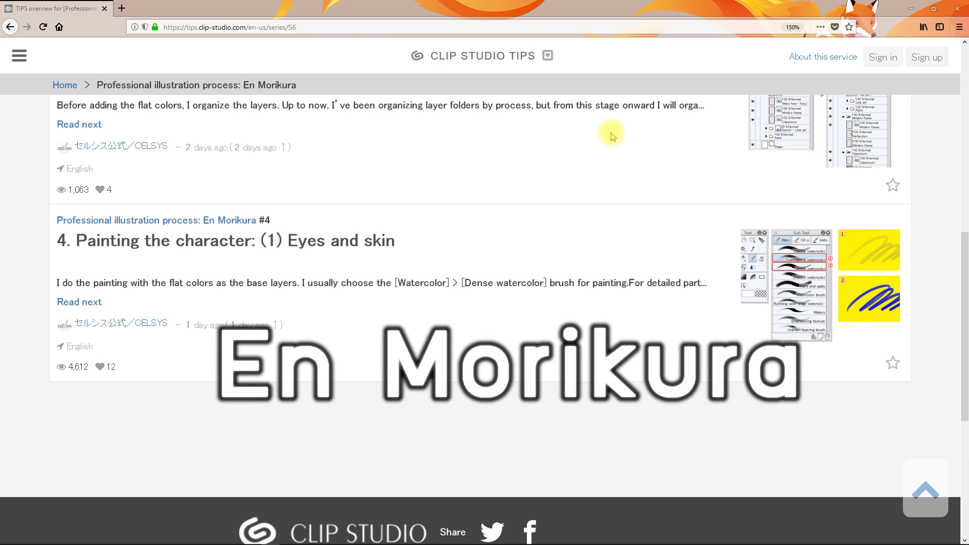
pyautogui.scroll(10, 612, 135)
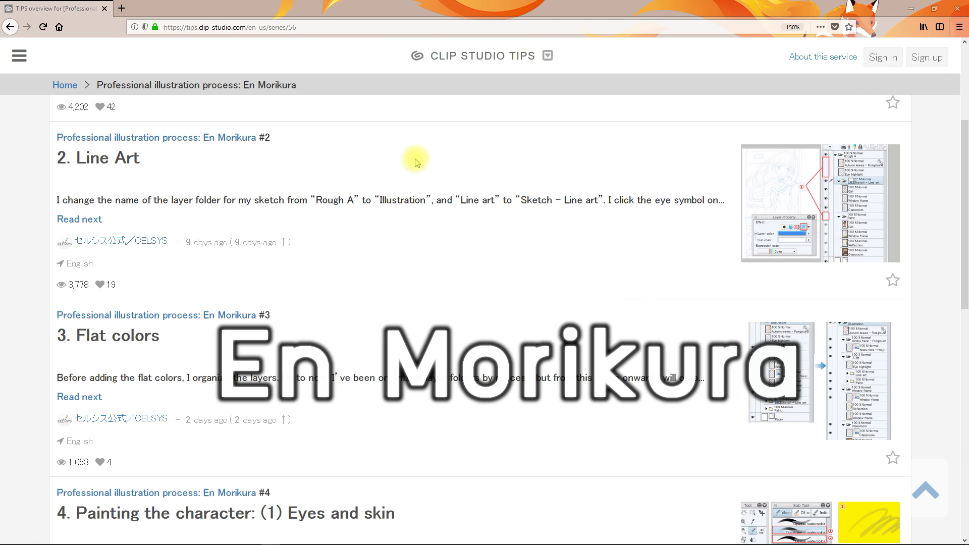
pyautogui.click(230, 138)
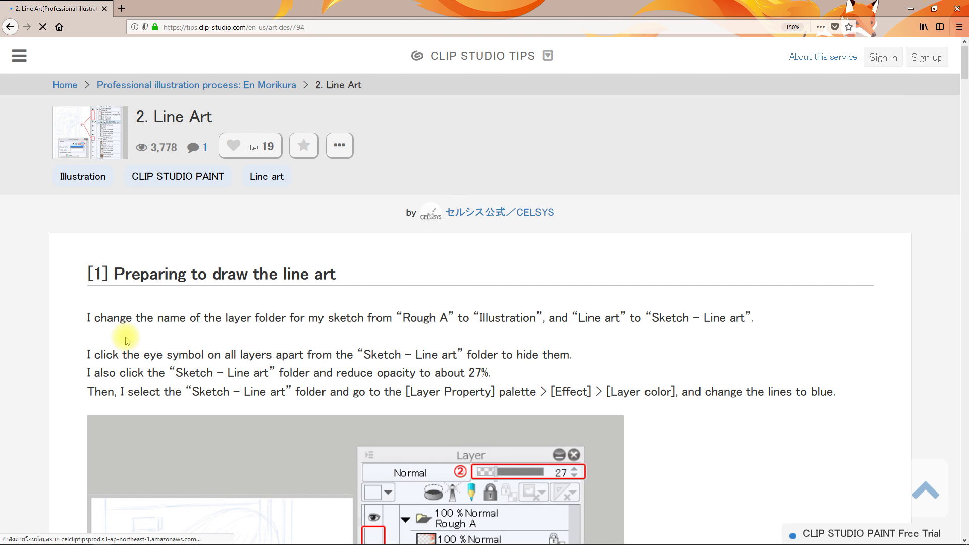
pyautogui.scroll(-3, 252, 237)
pyautogui.scroll(-3, 254, 269)
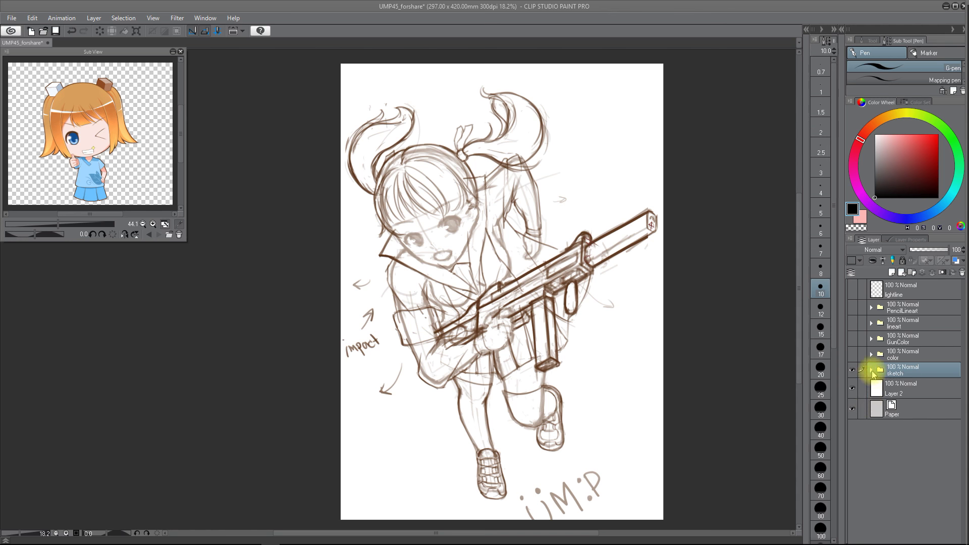
# Check the sketch folder's layers, then lower the folder's opacity to 23% and enable its blue layer color
pyautogui.click(871, 371)
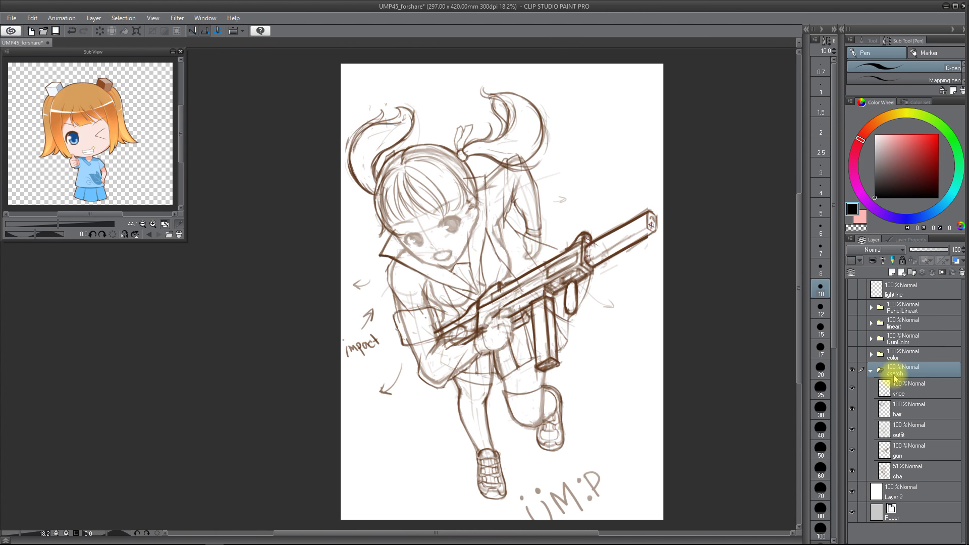
pyautogui.click(871, 372)
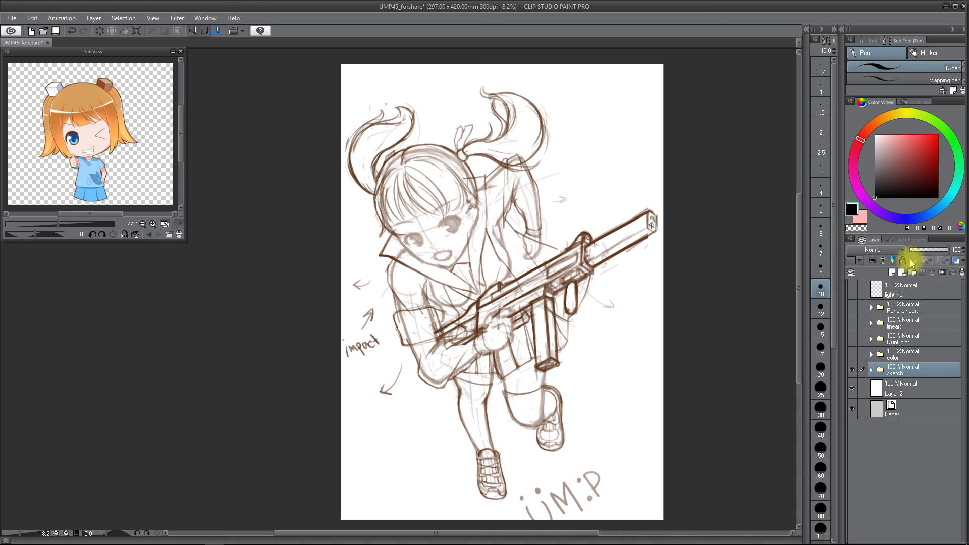
pyautogui.click(922, 250)
pyautogui.moveTo(923, 251); pyautogui.dragTo(920, 252)
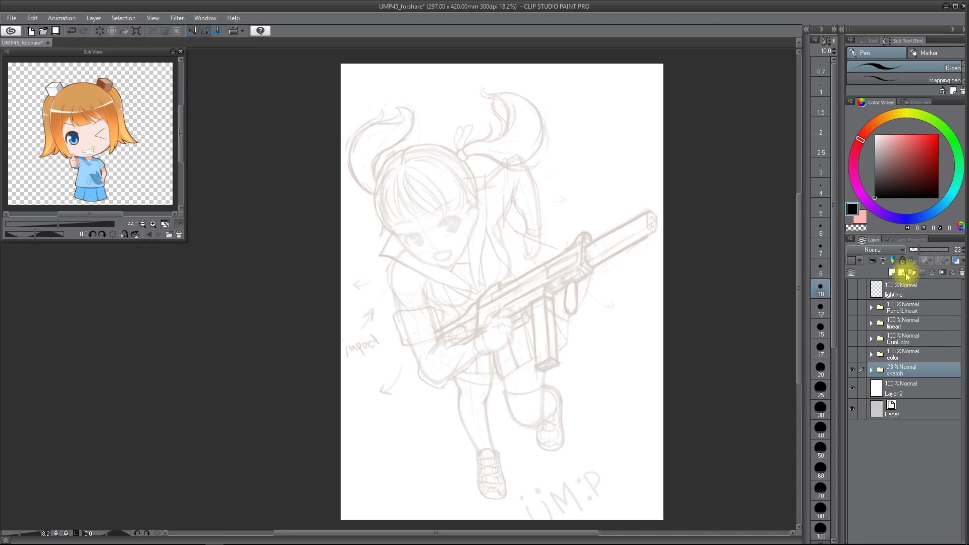
pyautogui.click(955, 262)
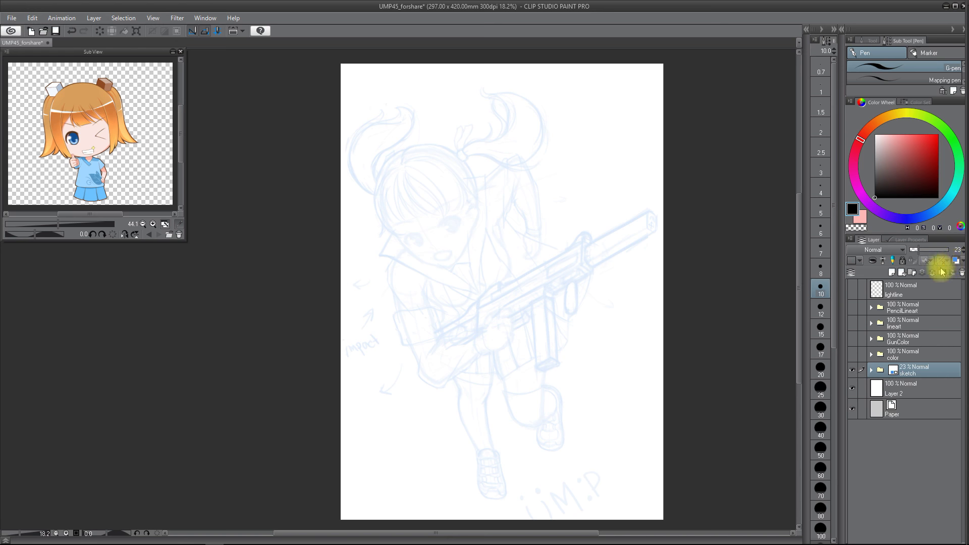
# Create a layer folder named Lineart above the sketch folder and add a new raster layer inside it
pyautogui.click(912, 273)
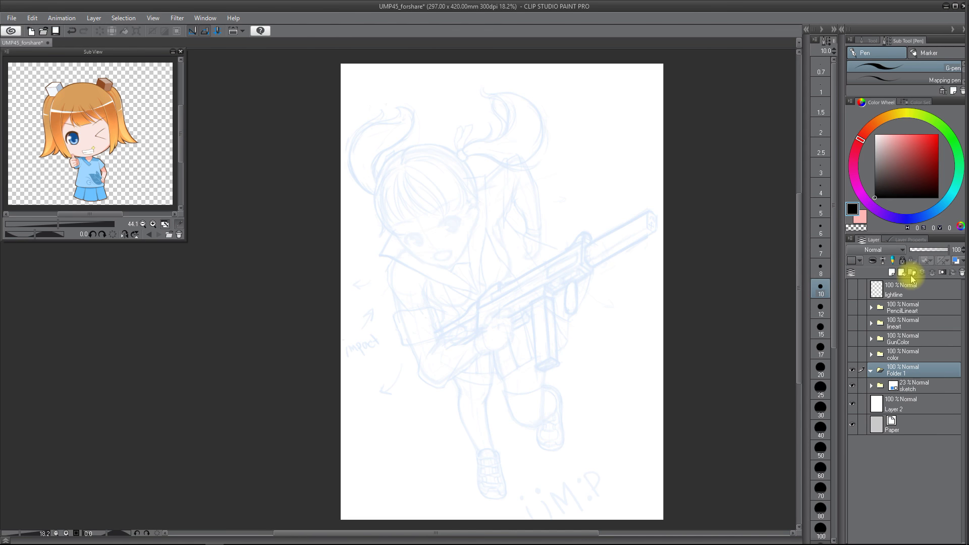
pyautogui.doubleClick(894, 373)
pyautogui.write('Lineart')
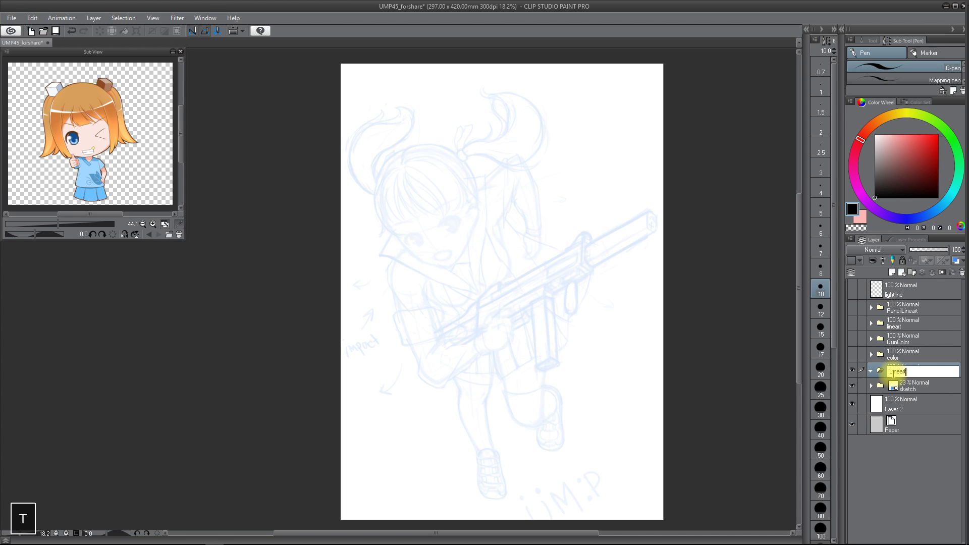
pyautogui.press('Return')
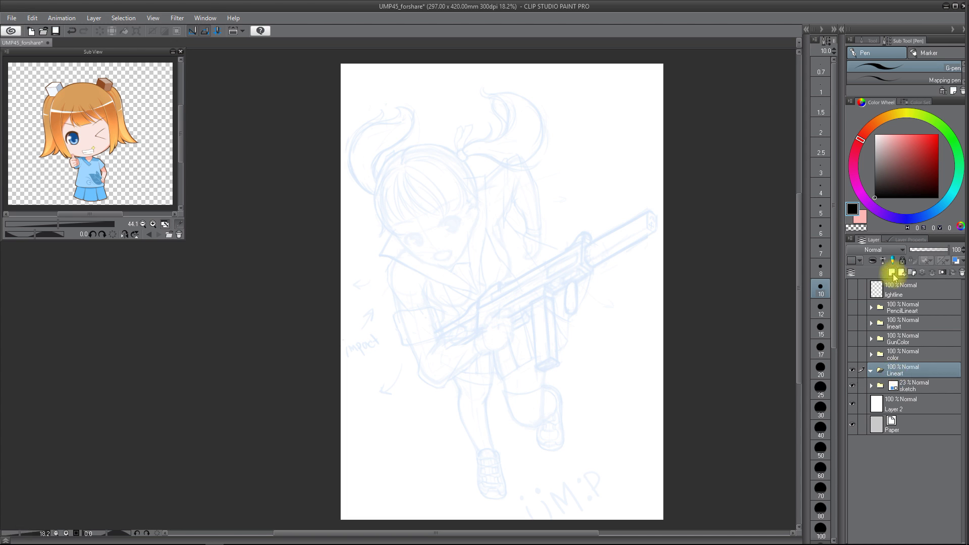
pyautogui.click(892, 274)
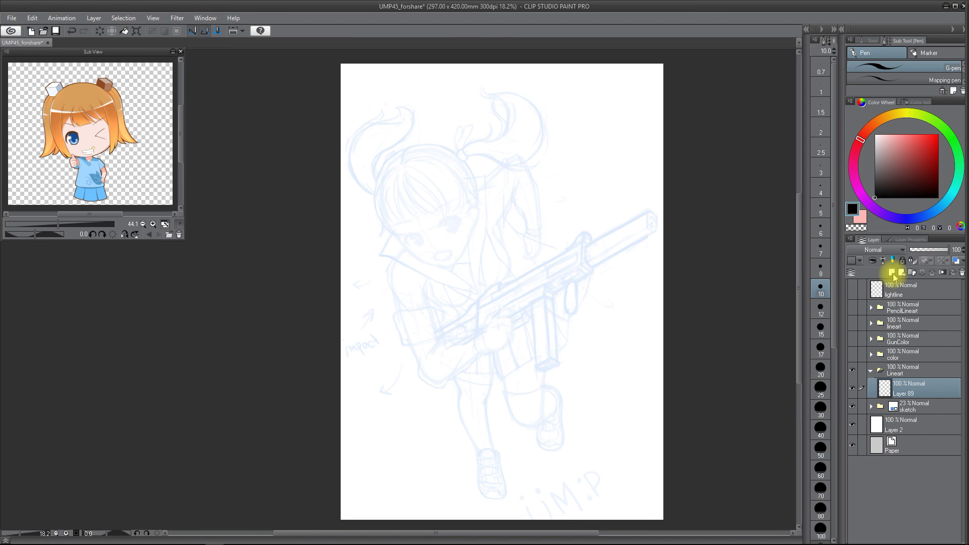
# Trace the cuff lines of the character's far sleeve with the Lighter pencil on the new layer
pyautogui.press('w')
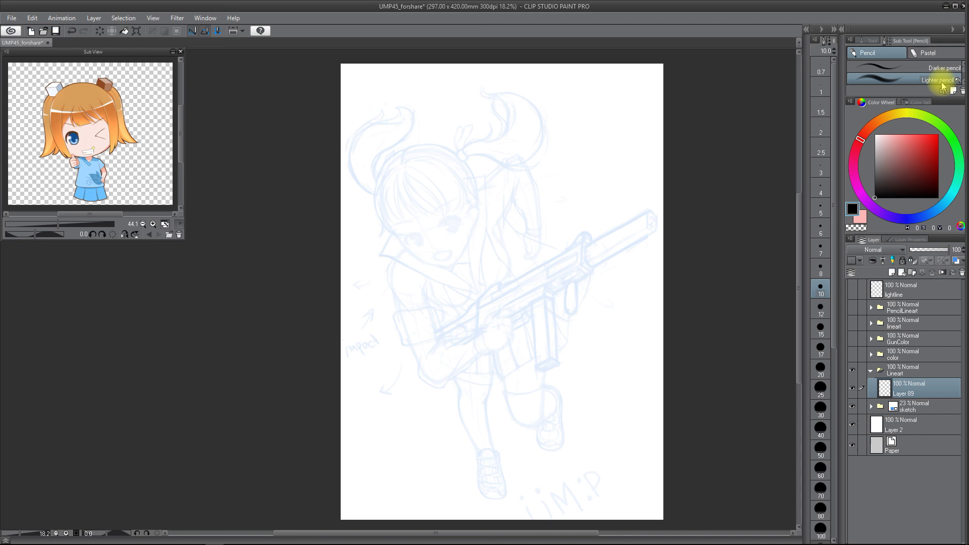
pyautogui.scroll(3, 524, 219)
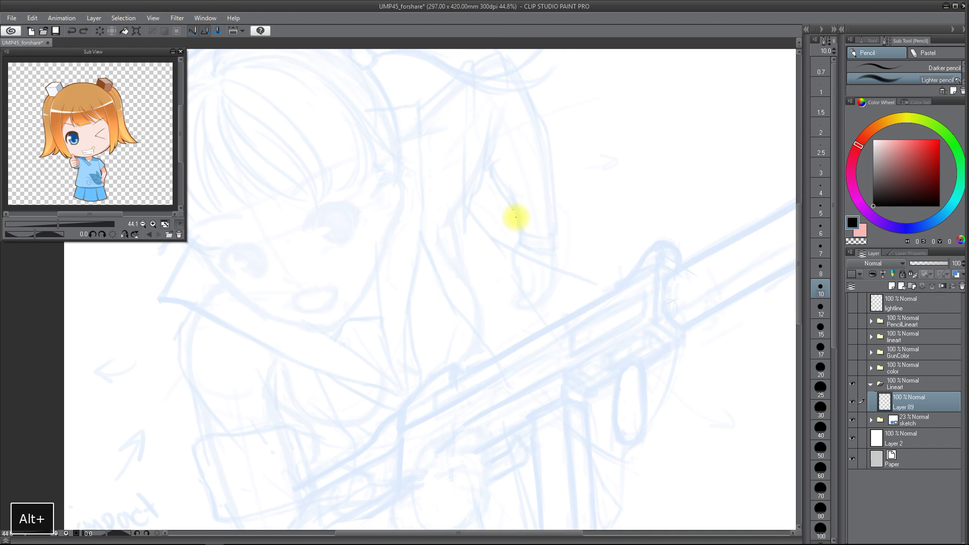
pyautogui.moveTo(515, 206)
pyautogui.mouseDown()
pyautogui.moveTo(522, 237)
pyautogui.moveTo(550, 239)
pyautogui.mouseUp()
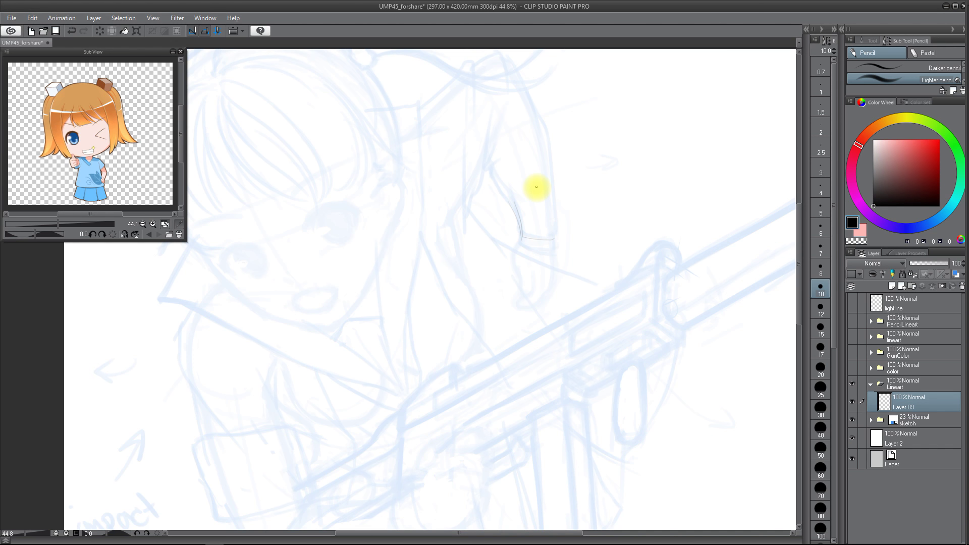
# Ink the first curved hair strand in the middle of the bangs, undoing and redrawing the stroke until it follows the sketch
pyautogui.hscroll(-5, 497, 287)
pyautogui.scroll(2, 497, 287)
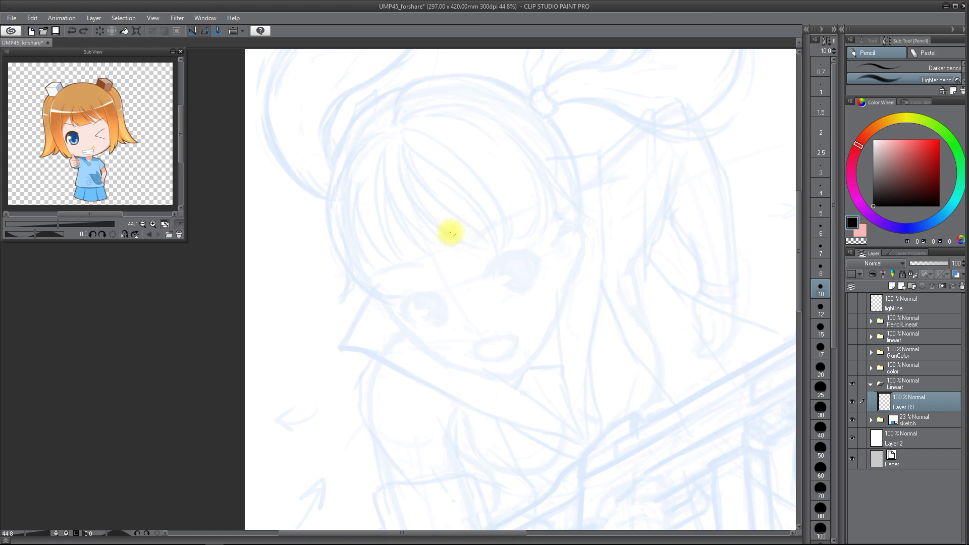
pyautogui.moveTo(389, 192); pyautogui.dragTo(428, 237)
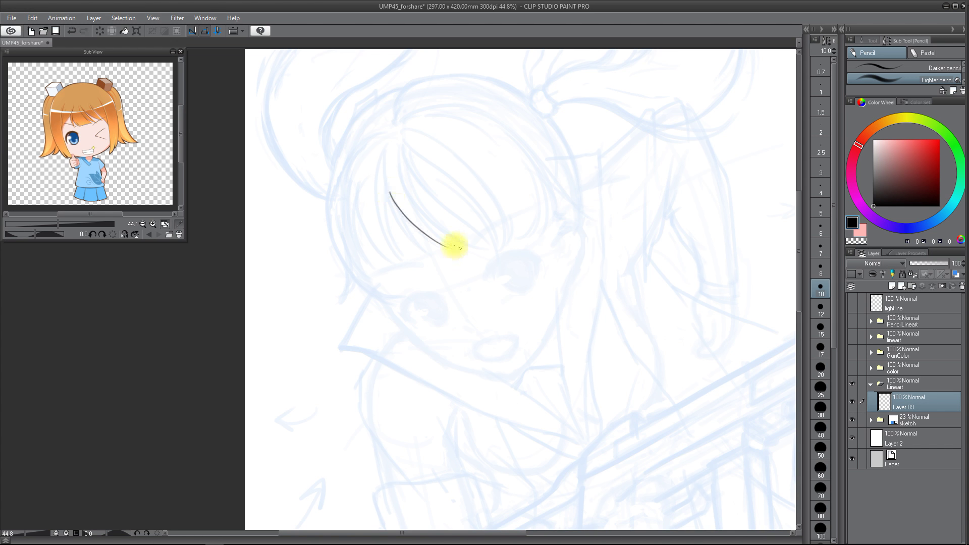
pyautogui.hotkey('ctrl', 'z')
pyautogui.moveTo(391, 195); pyautogui.dragTo(428, 236)
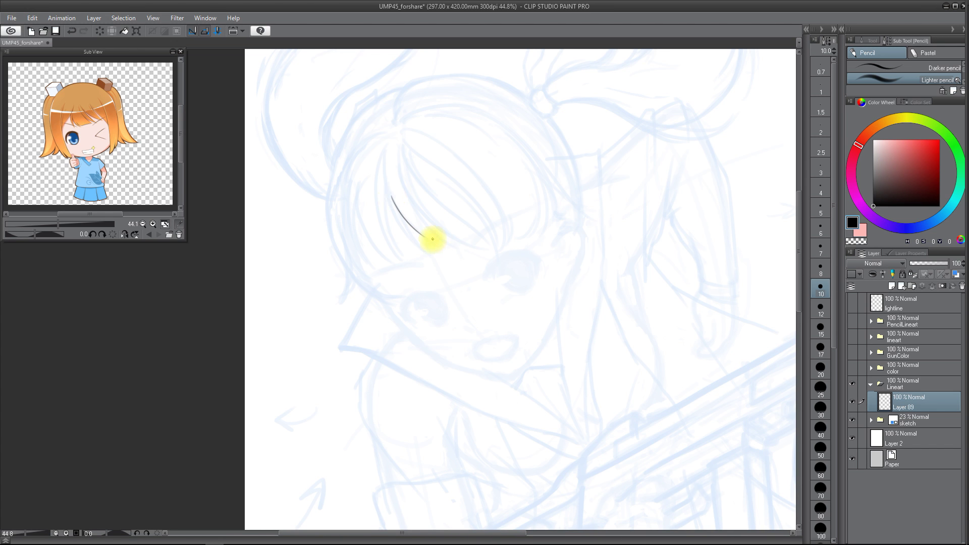
pyautogui.hotkey('ctrl', 'z')
pyautogui.moveTo(389, 193); pyautogui.dragTo(445, 249)
pyautogui.hotkey('ctrl', 'z')
pyautogui.moveTo(389, 194); pyautogui.dragTo(426, 234)
pyautogui.hotkey('ctrl', 'z')
pyautogui.moveTo(390, 194); pyautogui.dragTo(443, 248)
pyautogui.hotkey('ctrl', 'z')
pyautogui.moveTo(389, 195); pyautogui.dragTo(435, 244)
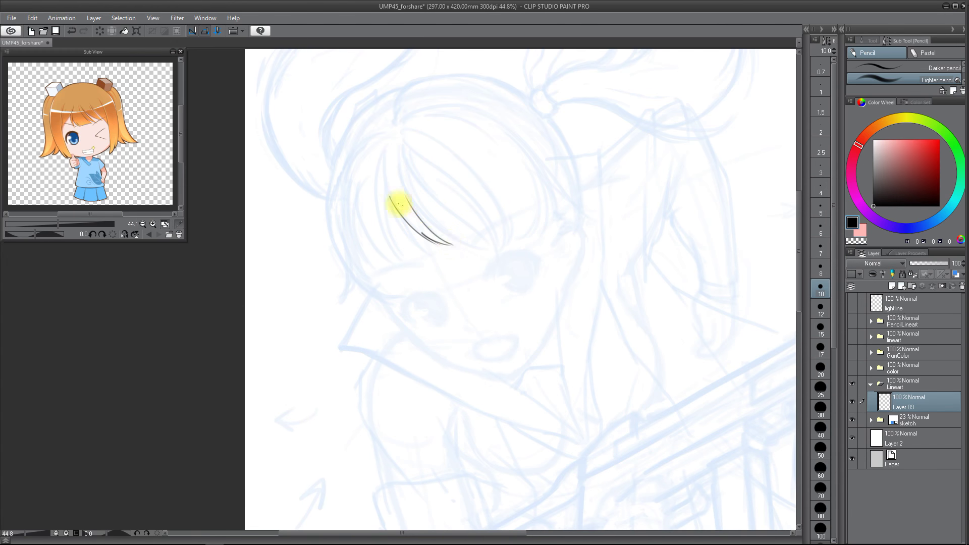
# Add longer curved strands beside the first one, running from the upper bangs down above the nose bridge, redrawing rejected strokes
pyautogui.moveTo(399, 180); pyautogui.dragTo(449, 244)
pyautogui.hotkey('ctrl', 'z')
pyautogui.moveTo(401, 184)
pyautogui.mouseDown()
pyautogui.moveTo(423, 216)
pyautogui.moveTo(479, 251)
pyautogui.mouseUp()
pyautogui.hotkey('ctrl', 'z')
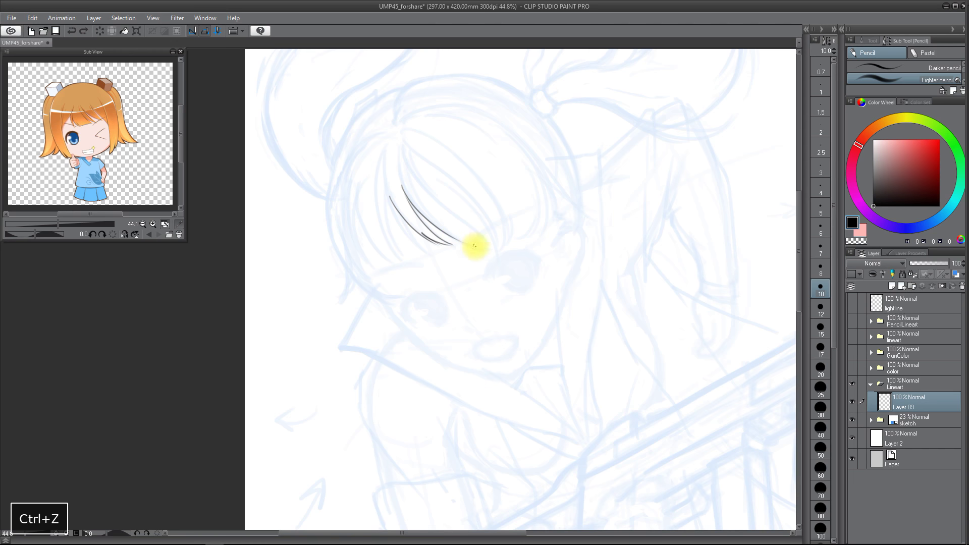
pyautogui.moveTo(414, 193); pyautogui.dragTo(435, 212)
pyautogui.hotkey('ctrl', 'z')
pyautogui.hotkey('ctrl', 'z')
pyautogui.moveTo(402, 185); pyautogui.dragTo(482, 249)
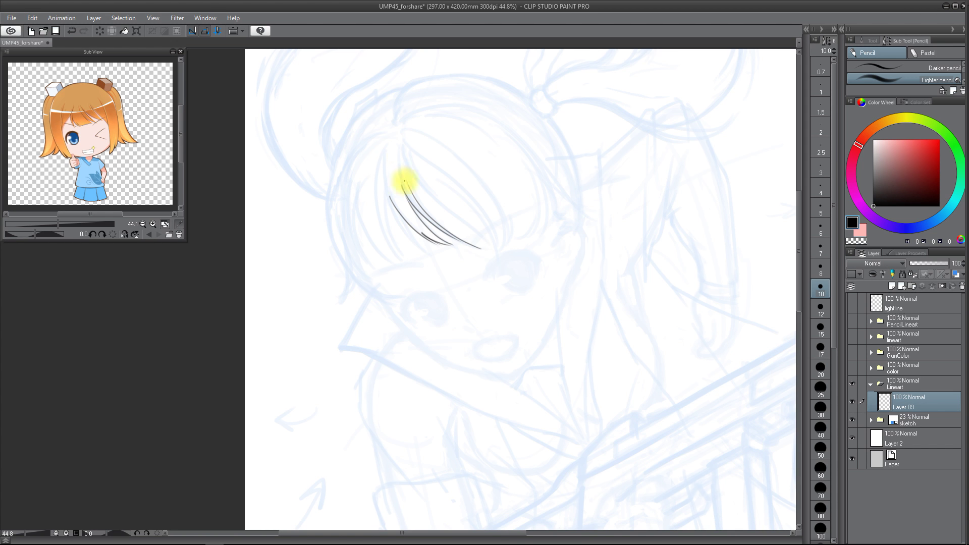
# Undo the rejected strand strokes and draw two steeper strands of the bangs ending just above the larger eye
pyautogui.moveTo(405, 184); pyautogui.dragTo(487, 248)
pyautogui.hotkey('ctrl', 'z')
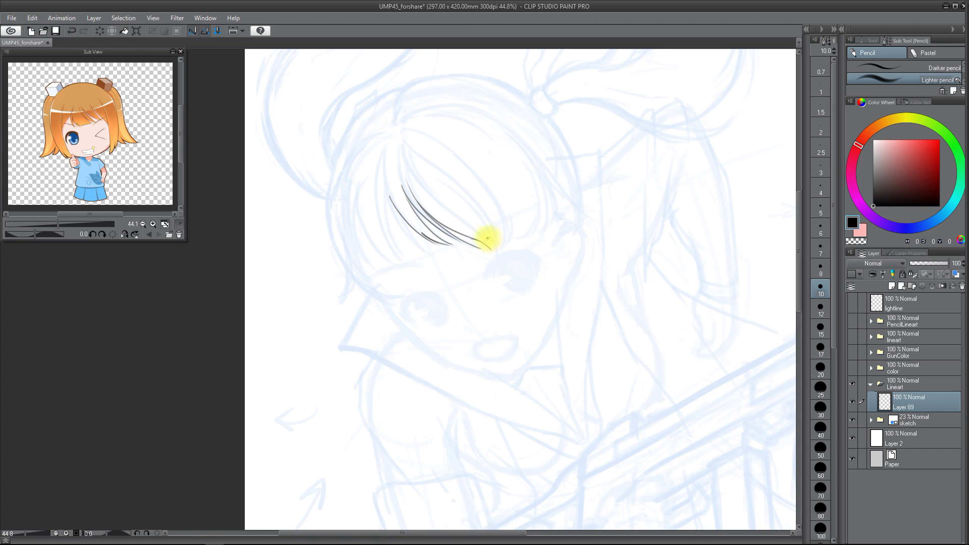
pyautogui.hotkey('ctrl', 'z')
pyautogui.hotkey('ctrl', 'z')
pyautogui.moveTo(467, 202); pyautogui.dragTo(499, 252)
pyautogui.hotkey('ctrl', 'z')
pyautogui.moveTo(464, 201)
pyautogui.mouseDown()
pyautogui.moveTo(494, 235)
pyautogui.moveTo(499, 255)
pyautogui.mouseUp()
pyautogui.moveTo(476, 180)
pyautogui.mouseDown()
pyautogui.moveTo(505, 224)
pyautogui.moveTo(505, 251)
pyautogui.mouseUp()
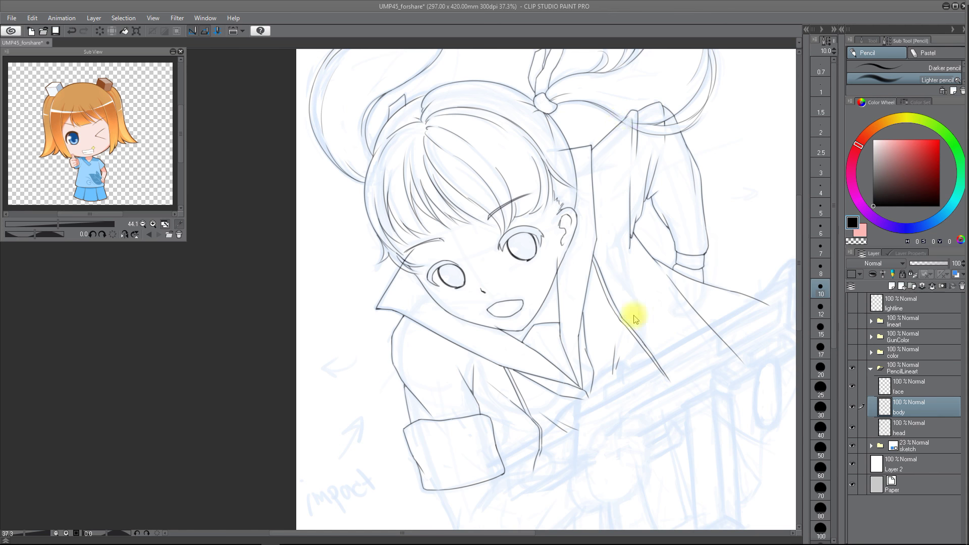
# Select the body layer and erase its collar lines where they overlap the face and jaw with the Hard eraser
pyautogui.click(918, 427)
pyautogui.click(919, 408)
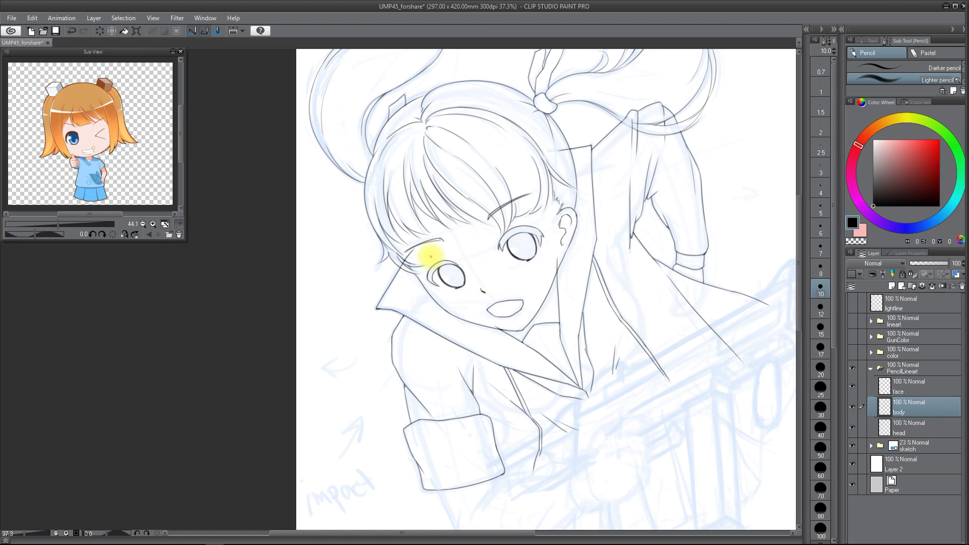
pyautogui.press('e')
pyautogui.scroll(5, 392, 243)
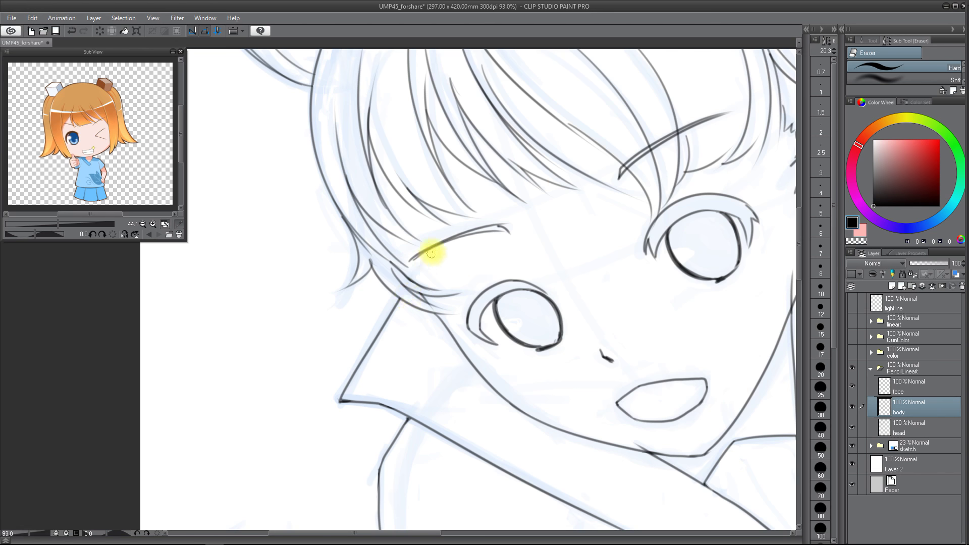
pyautogui.moveTo(436, 314)
pyautogui.mouseDown()
pyautogui.moveTo(417, 309)
pyautogui.moveTo(467, 324)
pyautogui.moveTo(485, 395)
pyautogui.mouseUp()
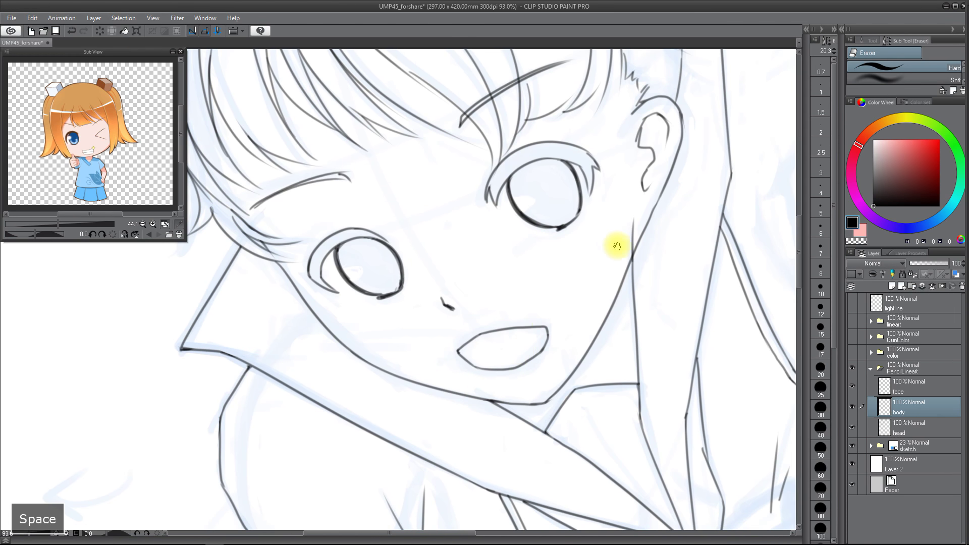
pyautogui.moveTo(616, 244); pyautogui.dragTo(562, 258)
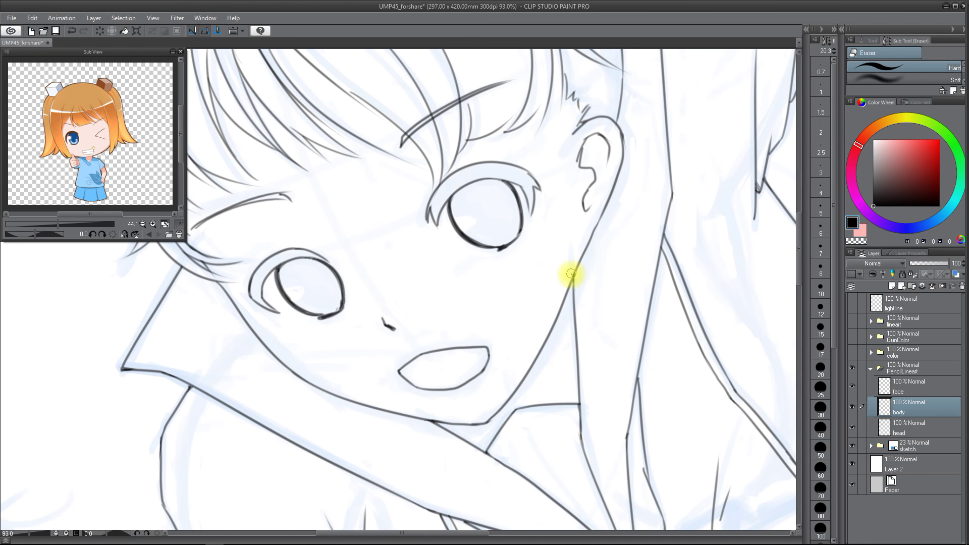
# Erase the body layer's shoulder and collar lines where they cross the ponytail and the back of the head
pyautogui.scroll(-5, 568, 275)
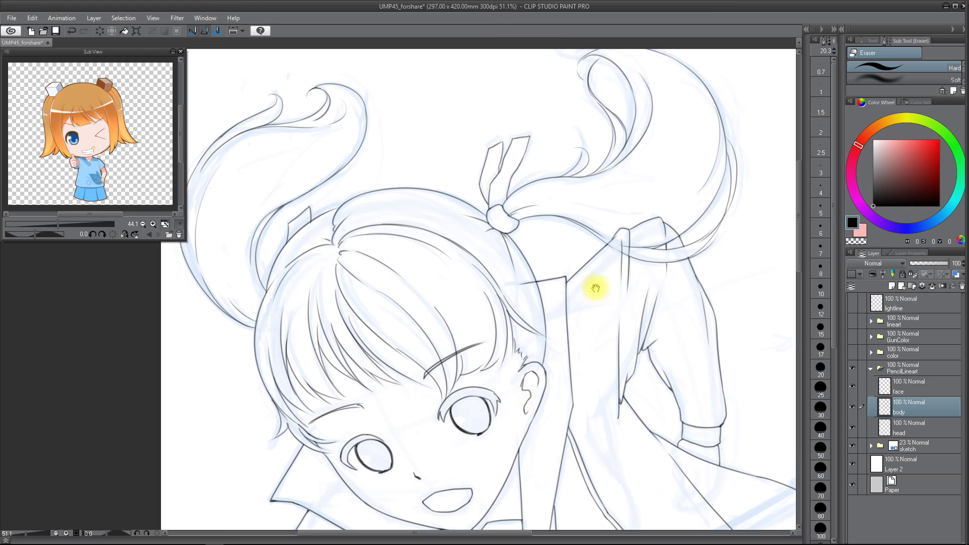
pyautogui.moveTo(590, 277); pyautogui.dragTo(525, 277)
pyautogui.scroll(2, 547, 234)
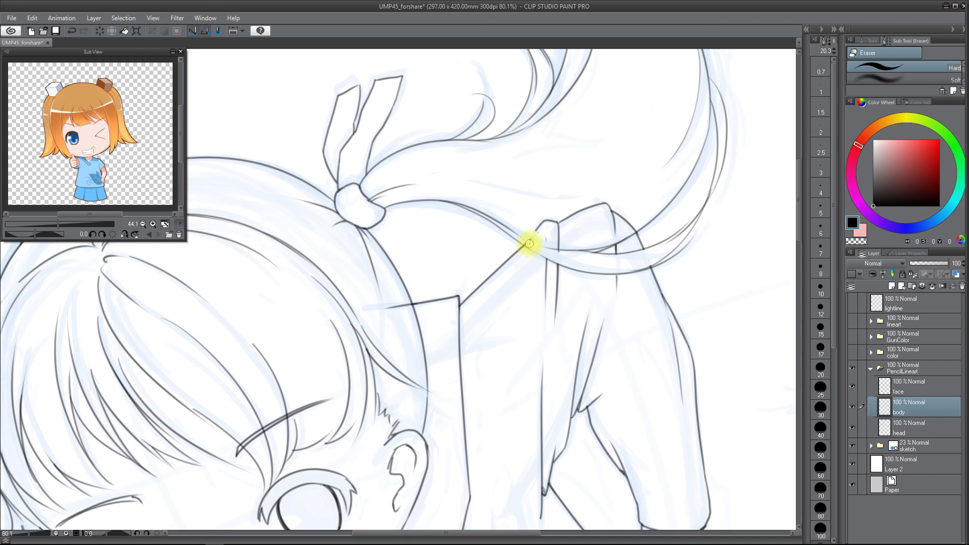
pyautogui.moveTo(540, 220)
pyautogui.mouseDown()
pyautogui.moveTo(561, 249)
pyautogui.moveTo(541, 236)
pyautogui.moveTo(561, 252)
pyautogui.moveTo(566, 217)
pyautogui.moveTo(603, 203)
pyautogui.moveTo(615, 254)
pyautogui.mouseUp()
pyautogui.hotkey('ctrl', 'z')
pyautogui.moveTo(581, 210)
pyautogui.mouseDown()
pyautogui.moveTo(525, 242)
pyautogui.moveTo(536, 236)
pyautogui.moveTo(547, 255)
pyautogui.moveTo(552, 239)
pyautogui.moveTo(558, 259)
pyautogui.mouseUp()
pyautogui.press('space')
pyautogui.moveTo(359, 325); pyautogui.dragTo(457, 259)
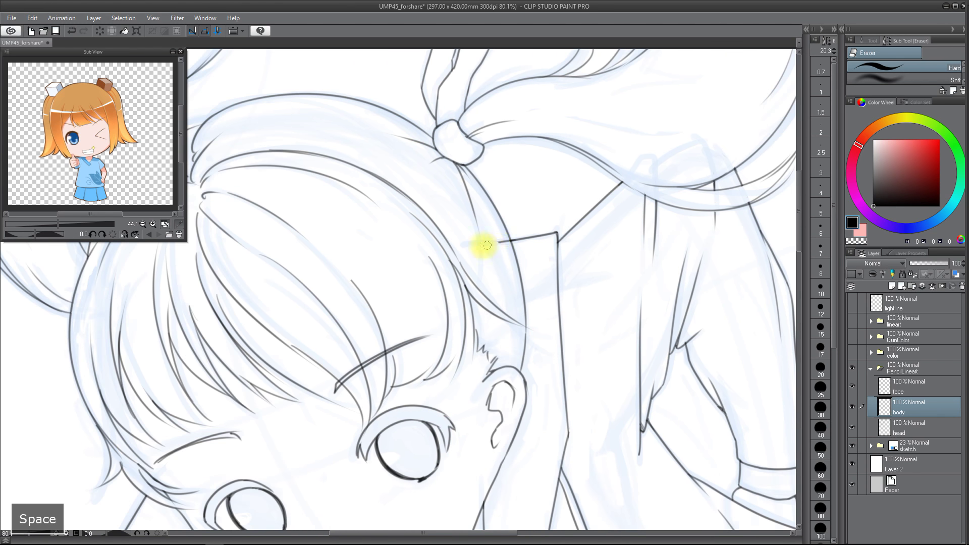
pyautogui.scroll(-4, 508, 242)
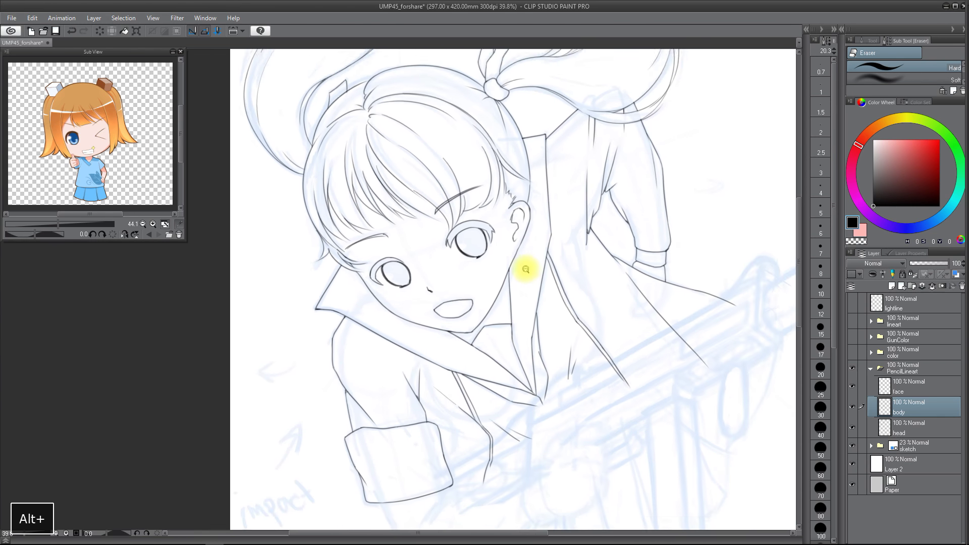
pyautogui.moveTo(525, 270); pyautogui.dragTo(414, 141)
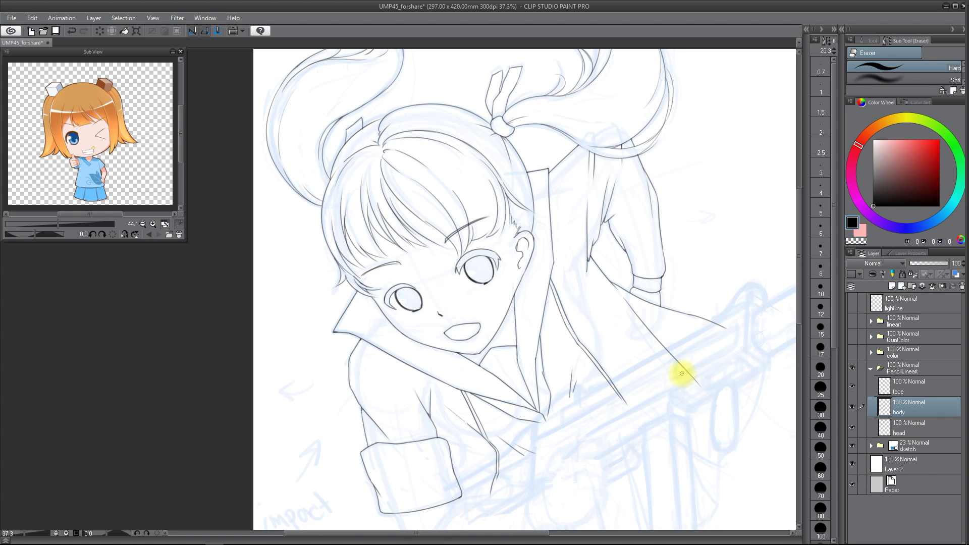
# Add a new layer above the body layer and draw straight pencil lines along the gun's upper edge
pyautogui.press('space')
pyautogui.moveTo(621, 398); pyautogui.dragTo(599, 360)
pyautogui.hotkey('shift', 'n')
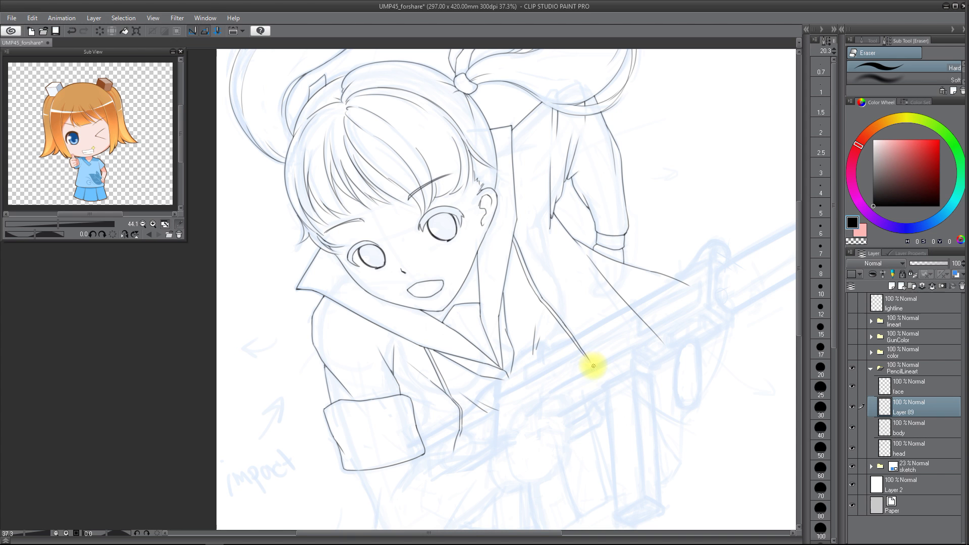
pyautogui.press('w')
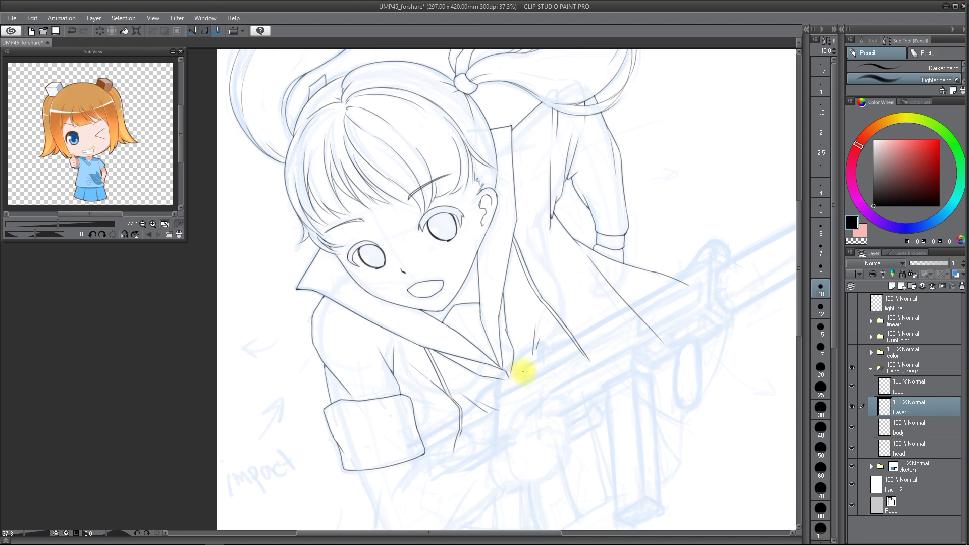
pyautogui.press('shift')
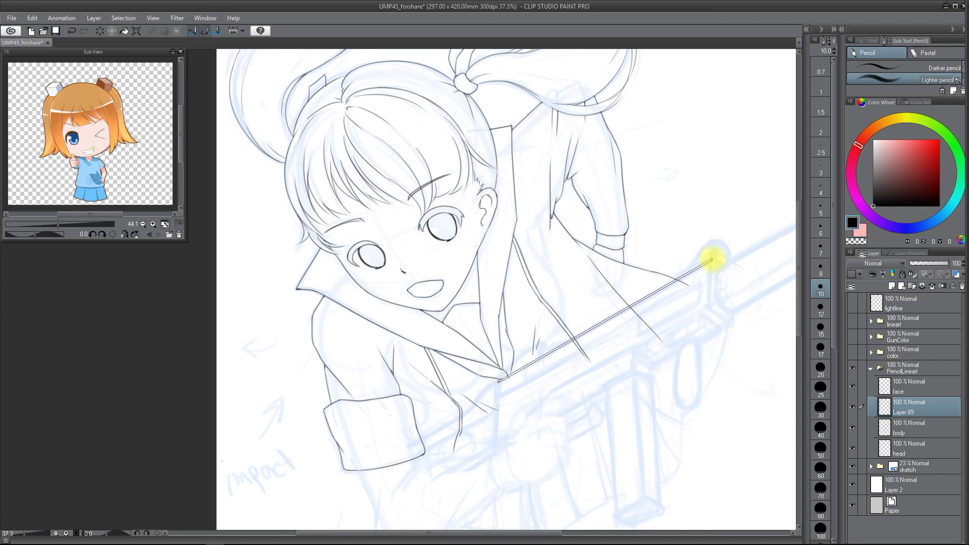
# Finish the straight pencil line along the gun's upper edge and draw a roughly parallel line below it with the Straight line tool at size 6
pyautogui.keyDown('shift'); pyautogui.click(711, 260); pyautogui.keyUp('shift')
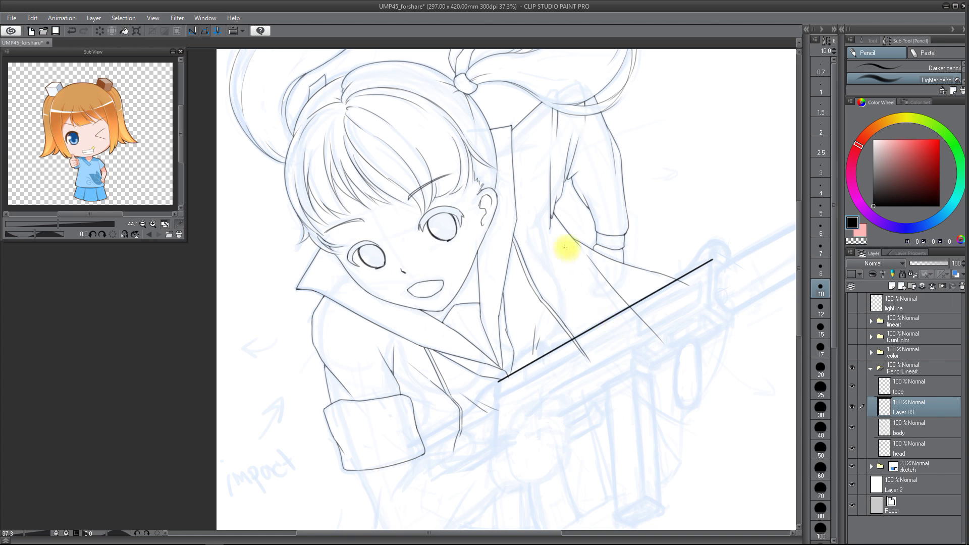
pyautogui.click(865, 42)
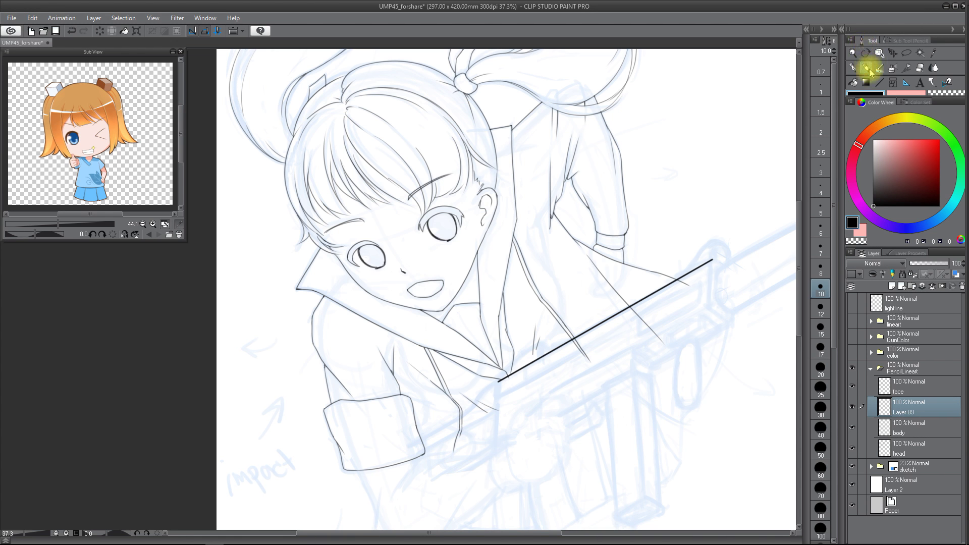
pyautogui.press(']')
pyautogui.press(']')
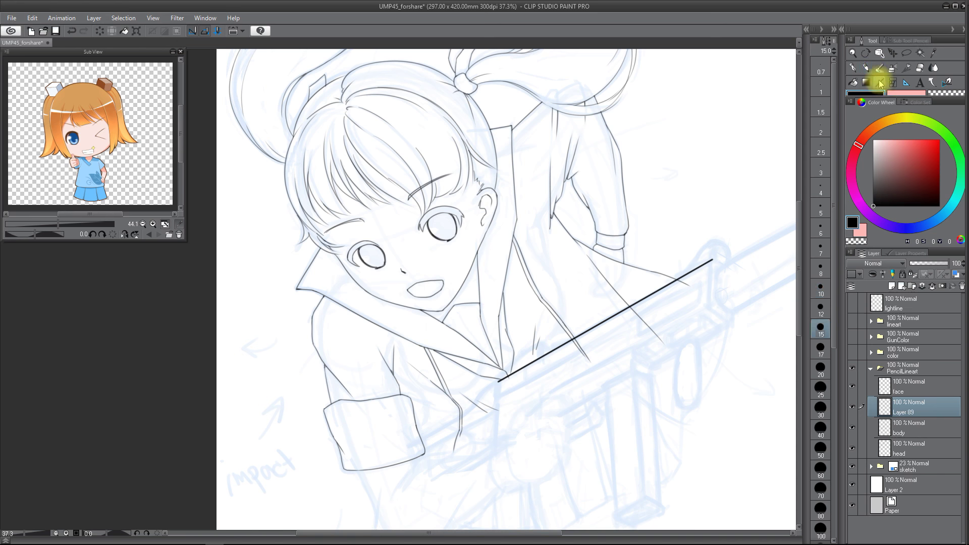
pyautogui.click(881, 83)
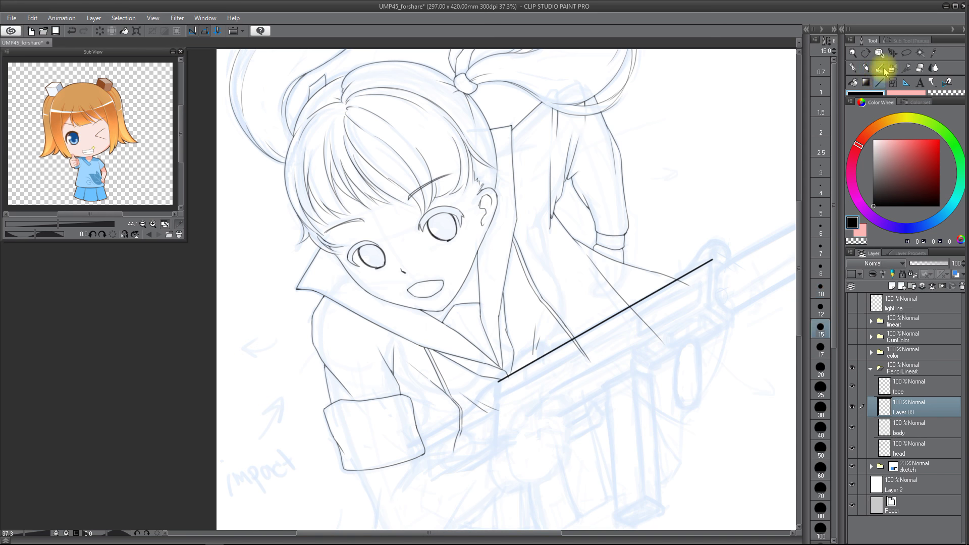
pyautogui.click(906, 41)
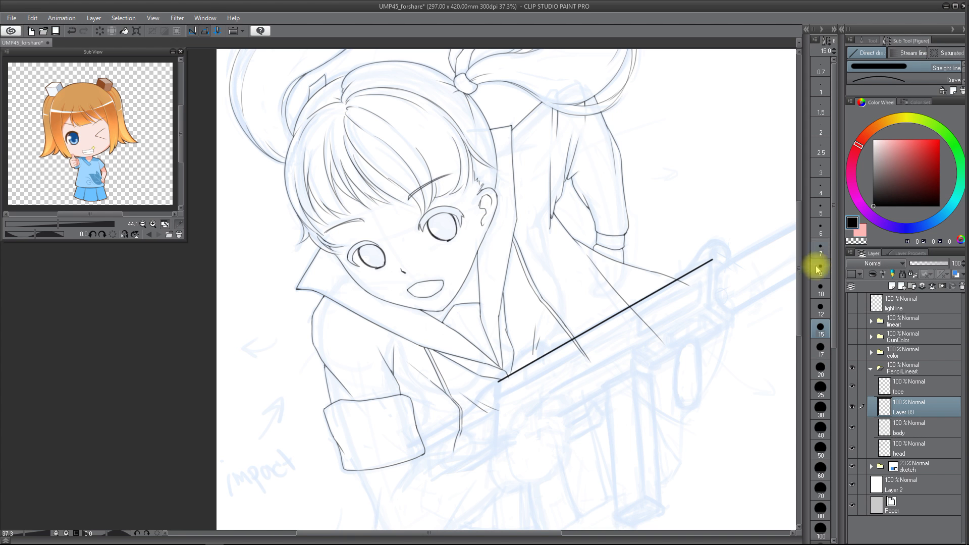
pyautogui.click(821, 237)
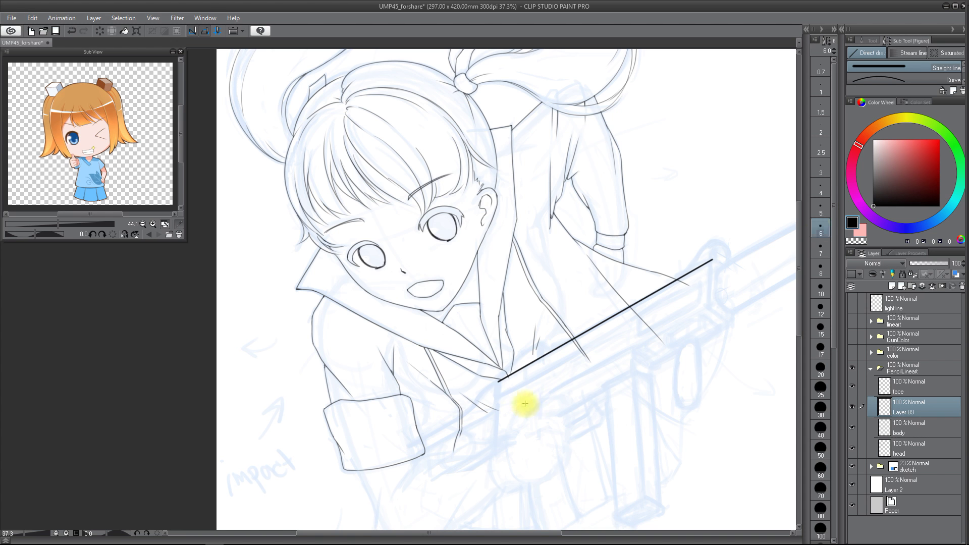
pyautogui.moveTo(526, 402); pyautogui.dragTo(783, 257)
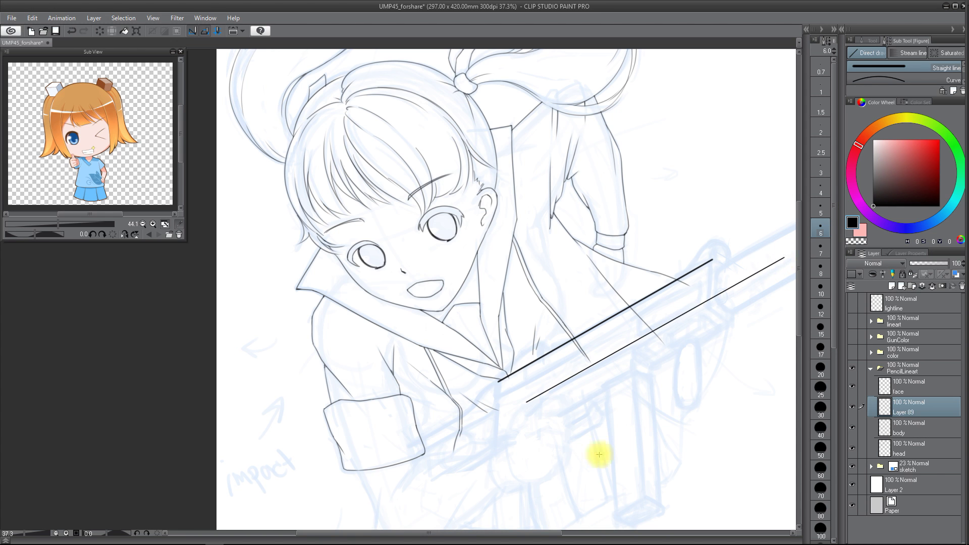